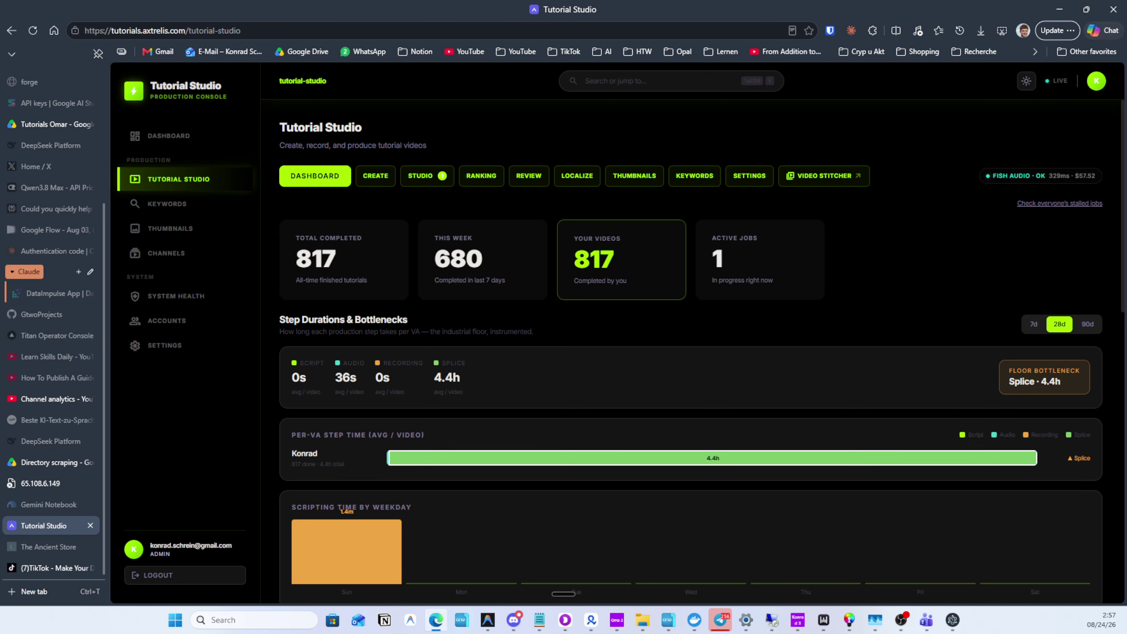
# Look over the dashboard's completion totals, step durations, bottlenecks, leaderboard and recent jobs
pyautogui.scroll(-4, 690, 356)
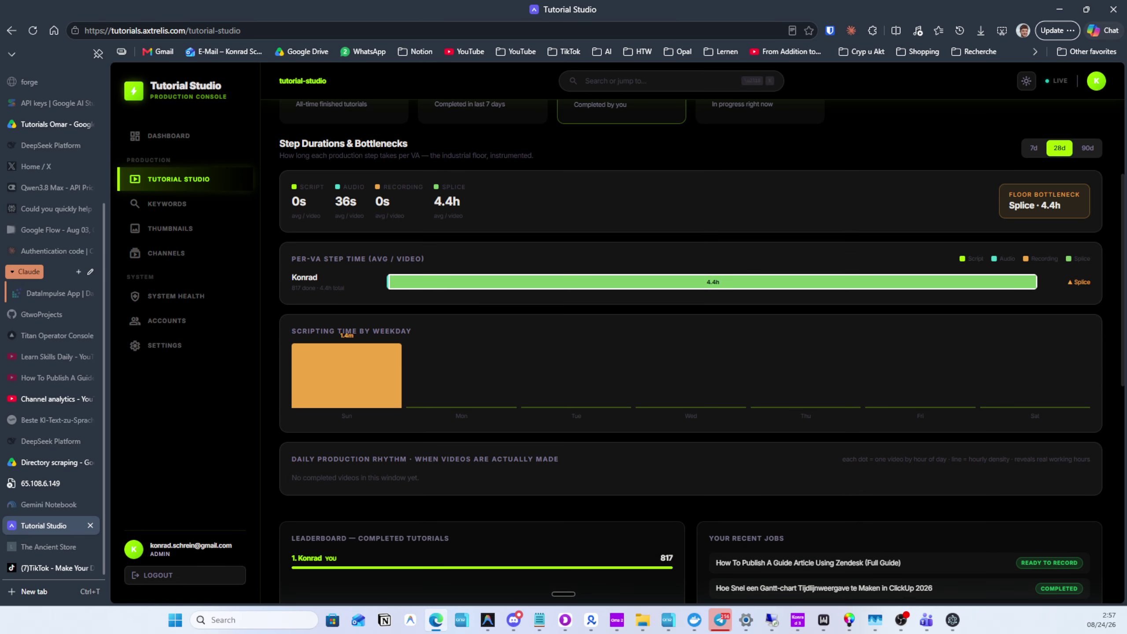
pyautogui.scroll(-3, 690, 350)
pyautogui.scroll(7, 690, 351)
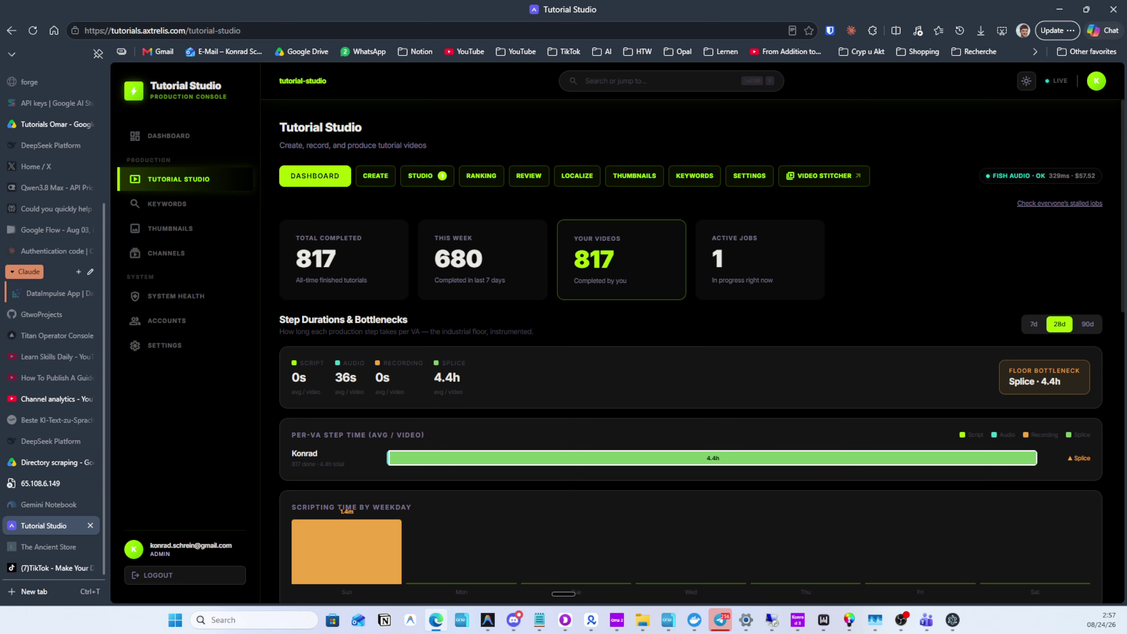
pyautogui.scroll(-3, 690, 351)
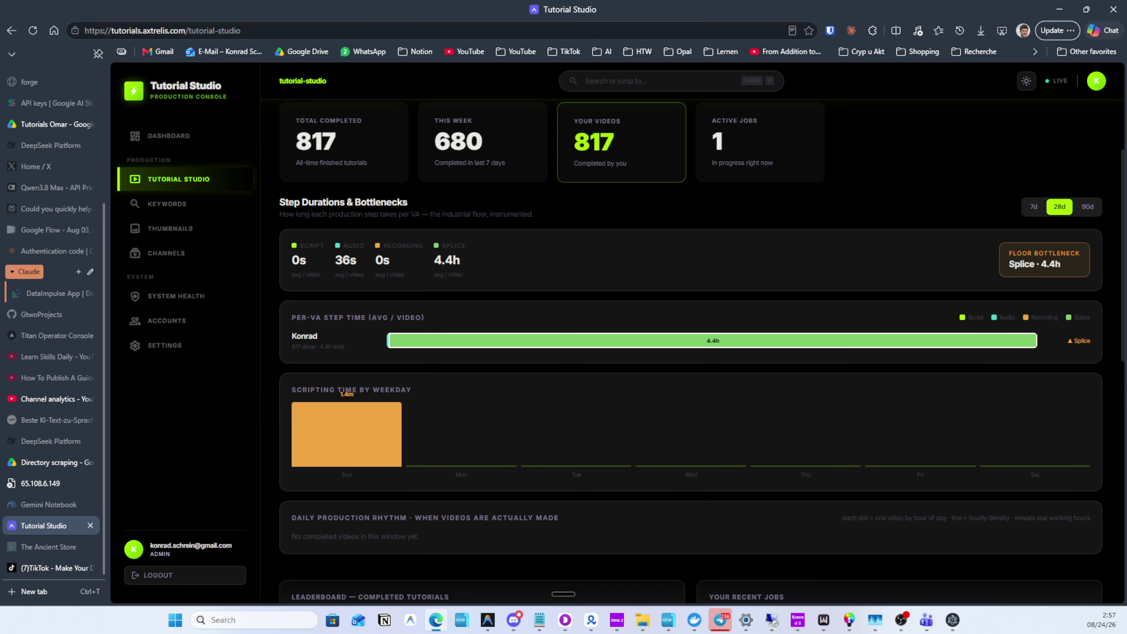
pyautogui.scroll(3, 690, 351)
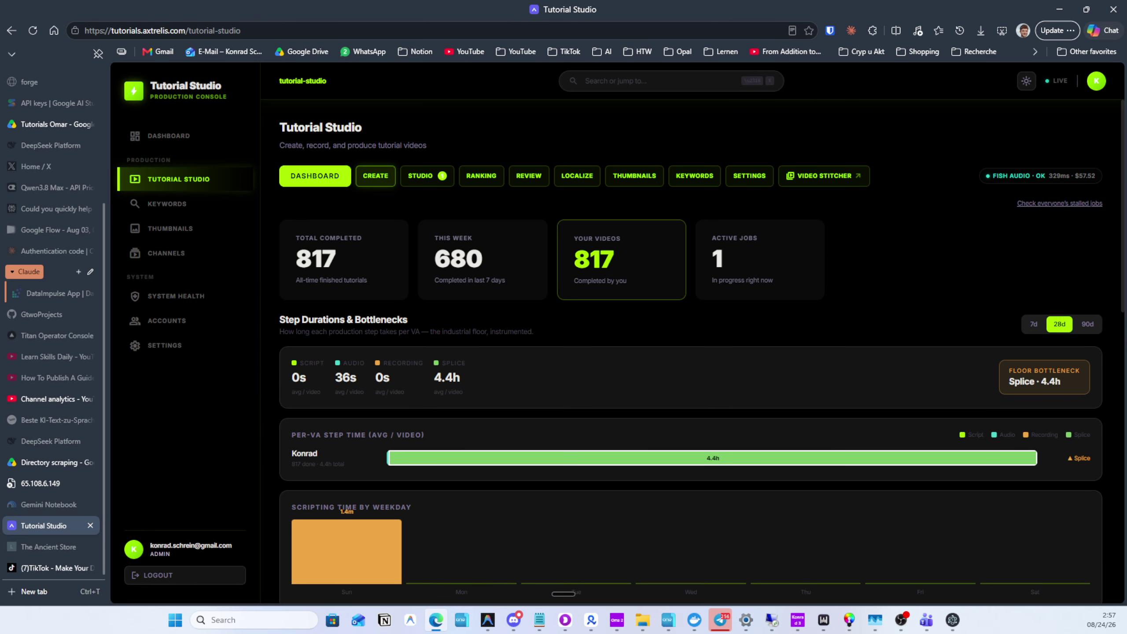
# Examine the Create, Studio, Ranking, Review, Localize and Thumbnails sections of the tutorial studio
pyautogui.click(376, 176)
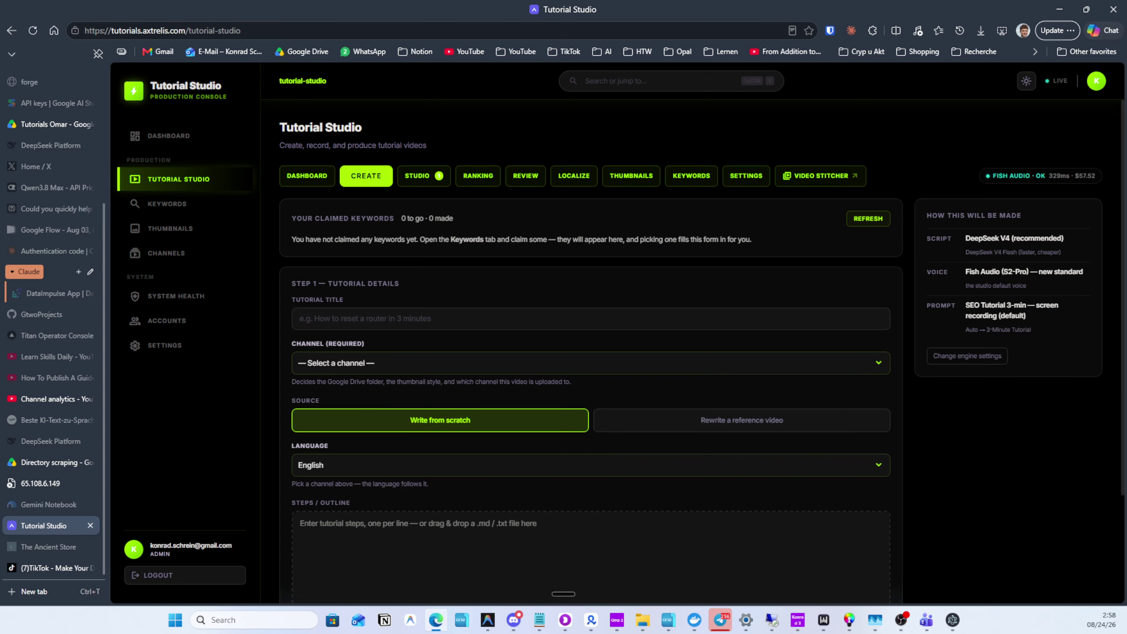
pyautogui.click(417, 176)
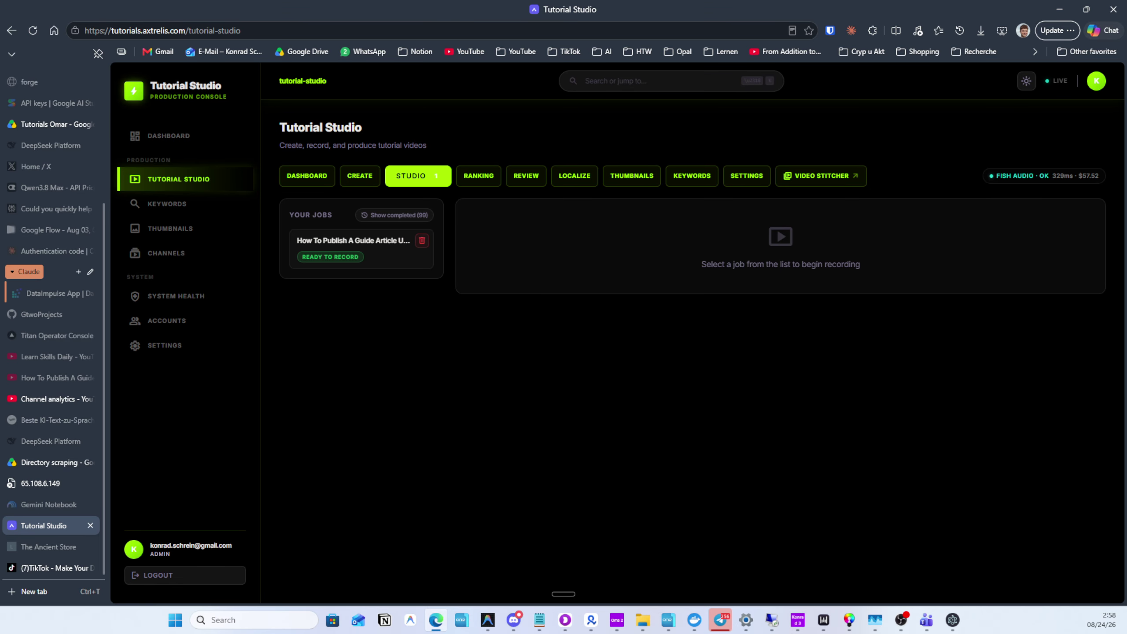
pyautogui.click(359, 175)
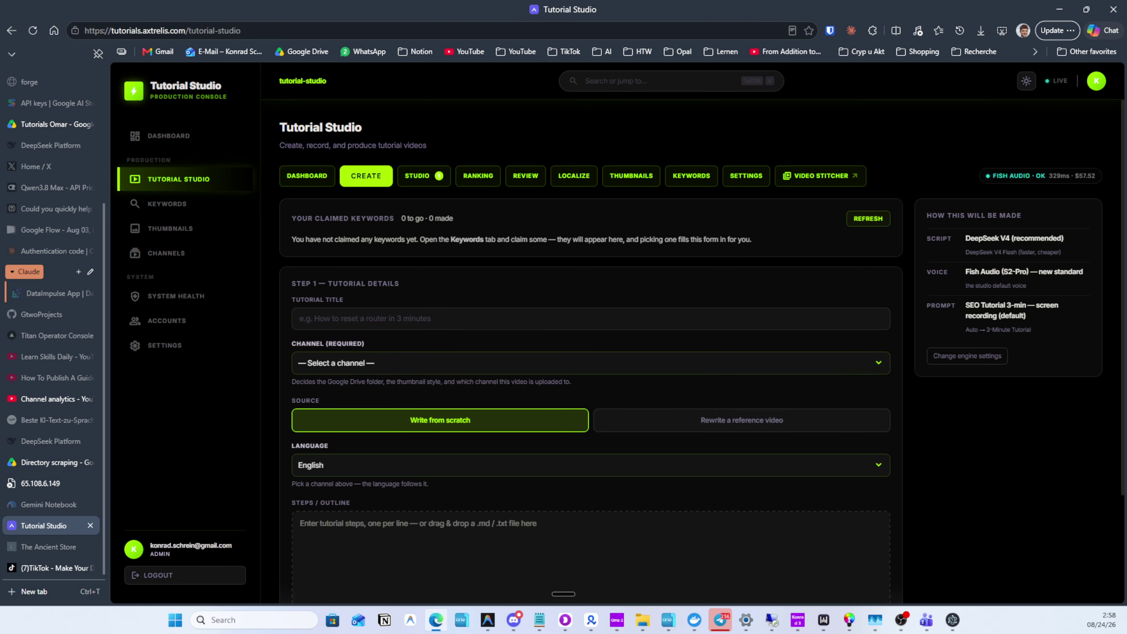
pyautogui.click(417, 175)
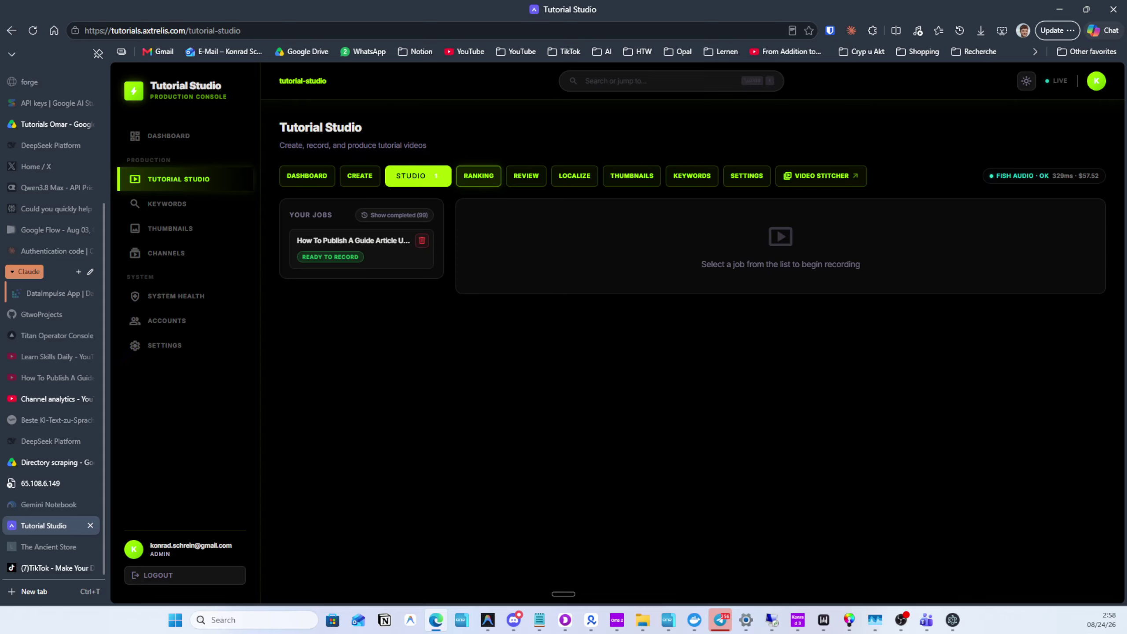
pyautogui.click(478, 175)
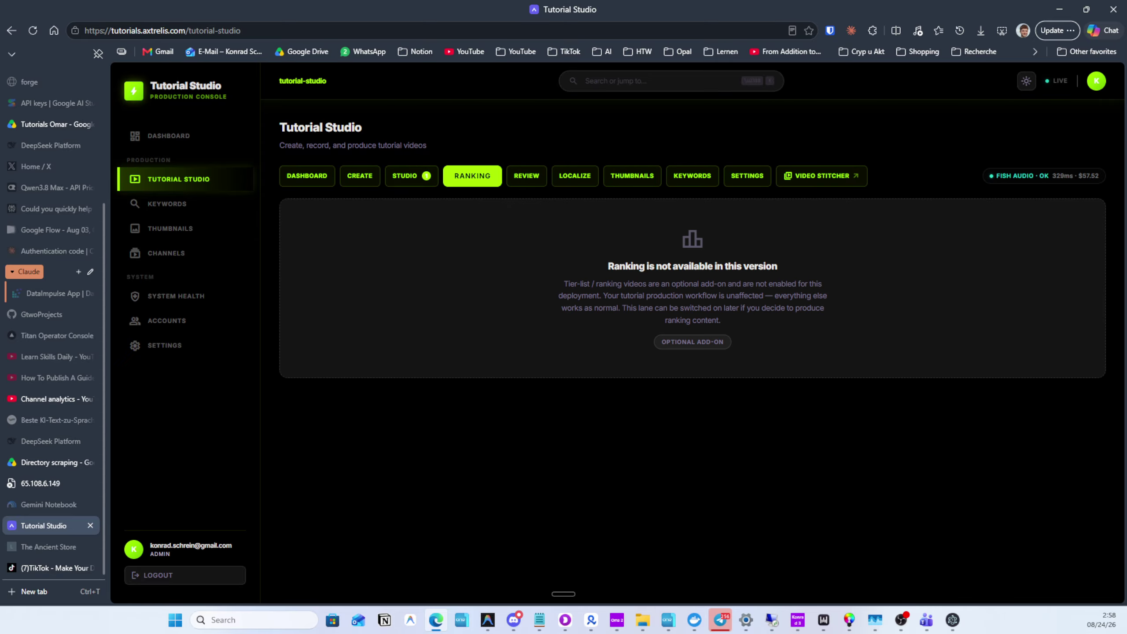
pyautogui.click(526, 175)
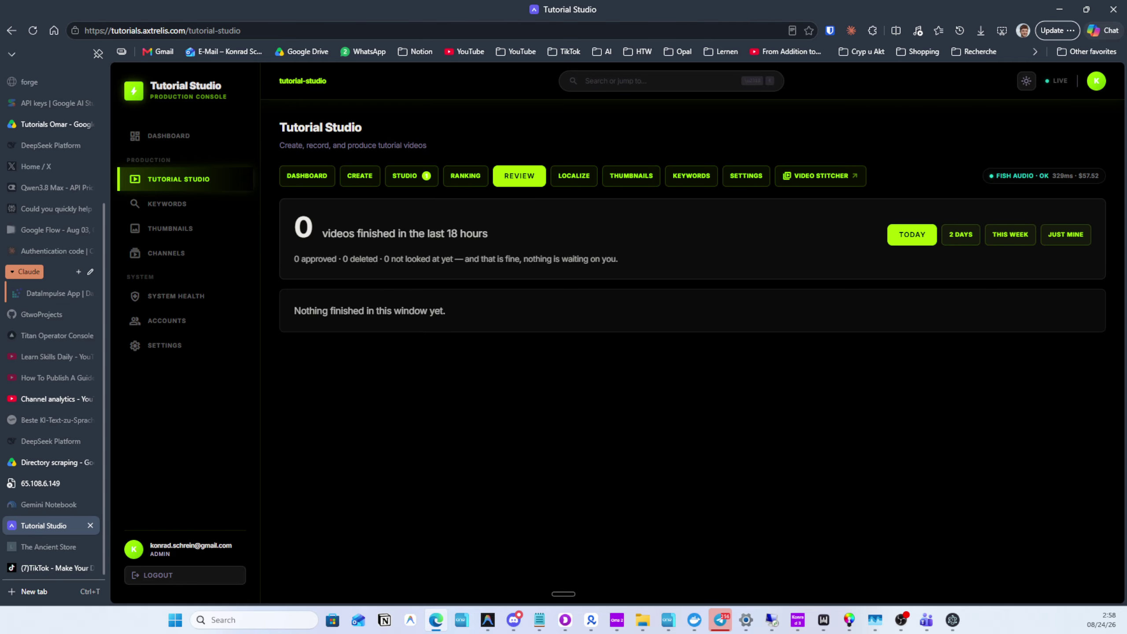
pyautogui.click(573, 176)
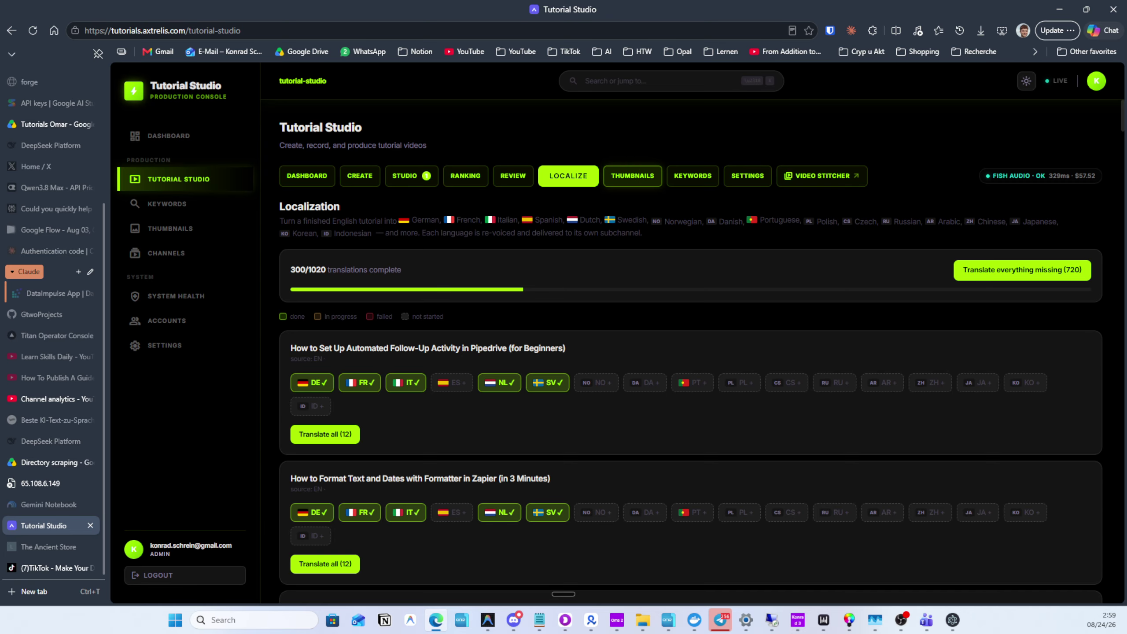
pyautogui.click(632, 175)
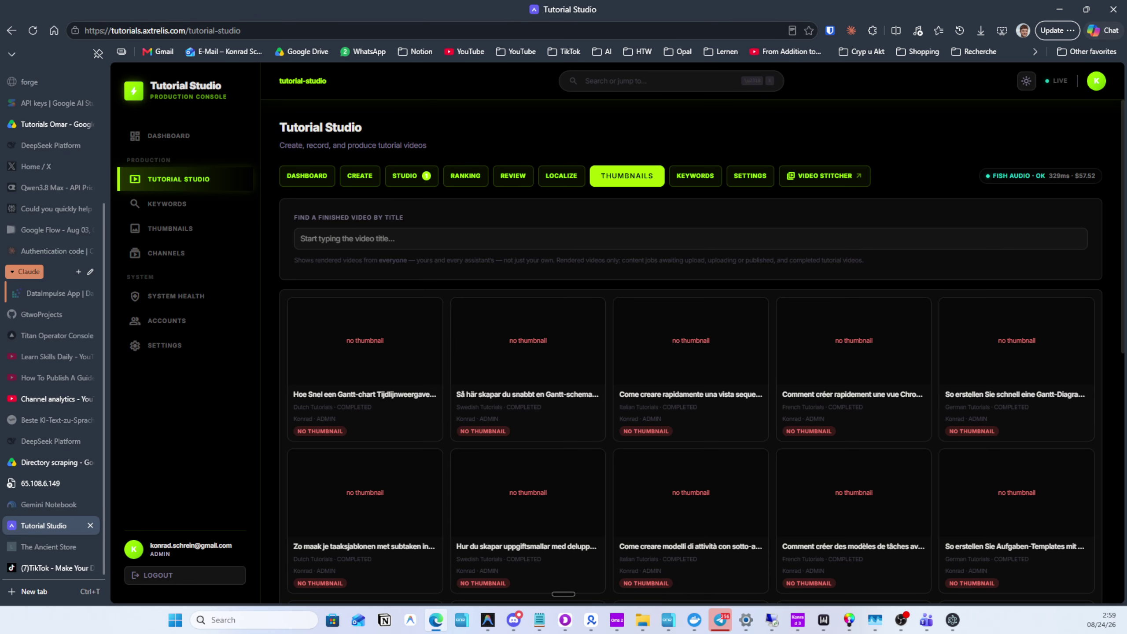
pyautogui.scroll(-5, 695, 178)
pyautogui.scroll(5, 696, 177)
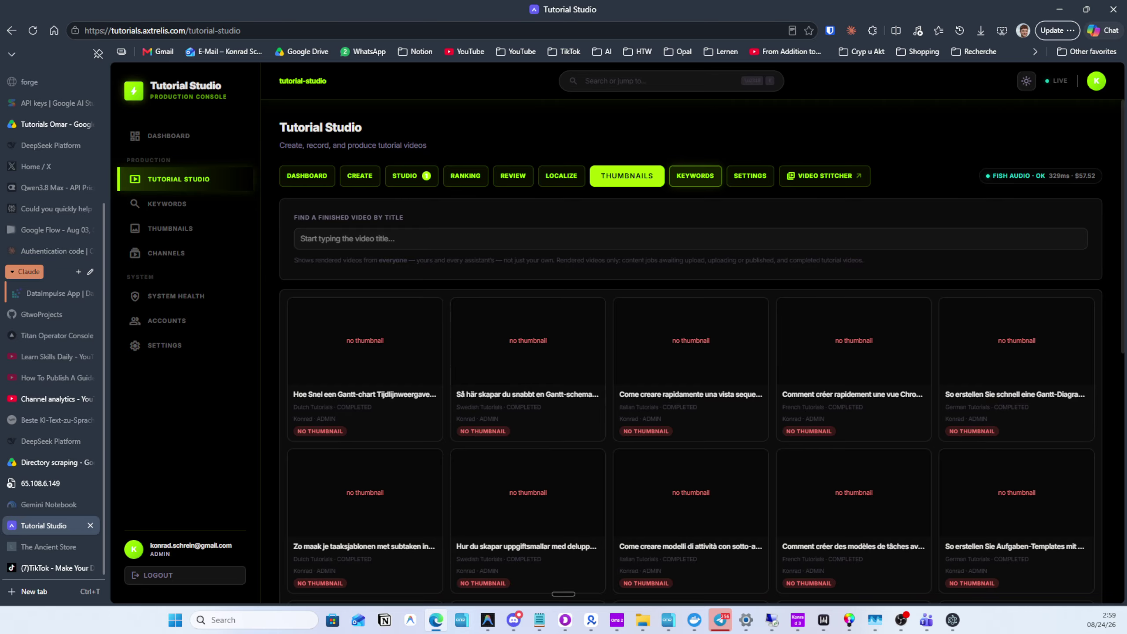
# Open the Initial Keywords list in the Keywords section
pyautogui.click(695, 175)
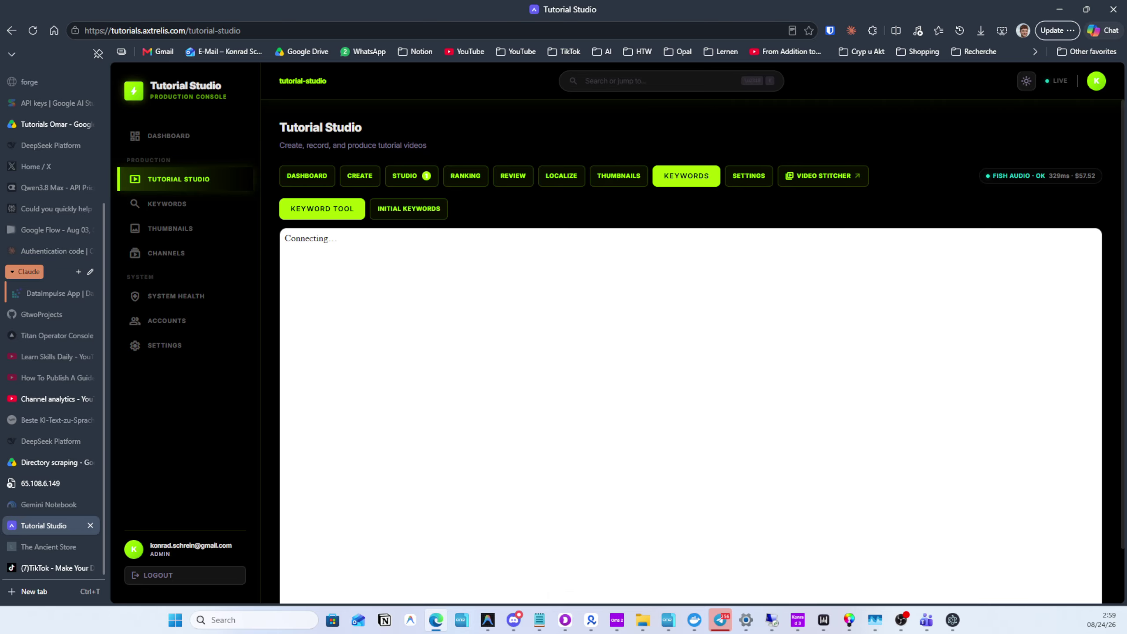
pyautogui.click(408, 209)
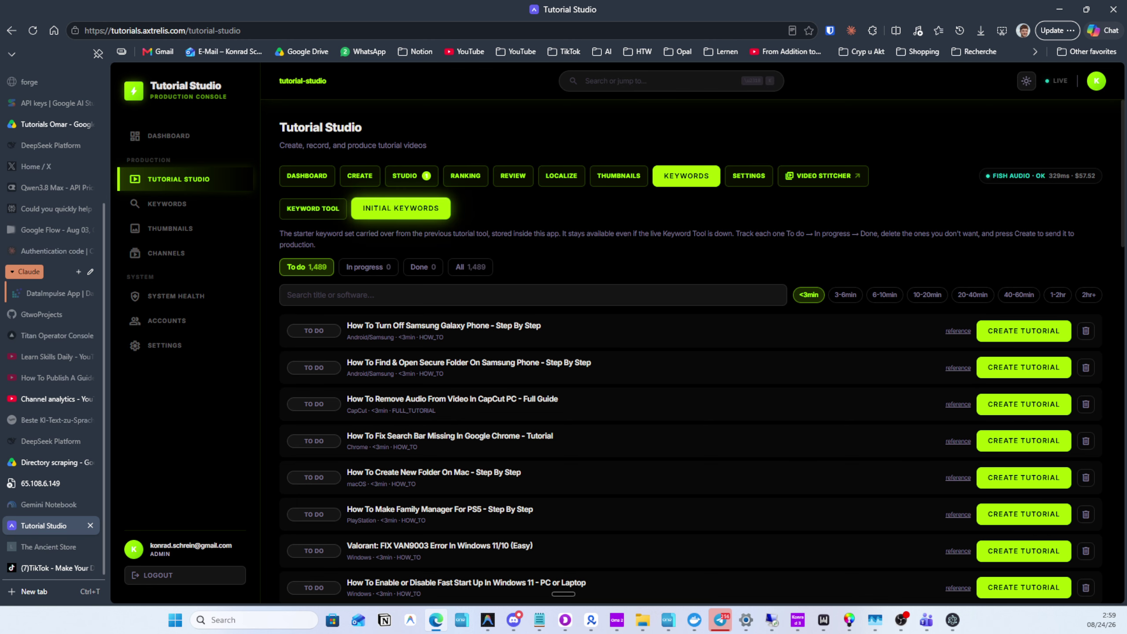
pyautogui.click(313, 209)
pyautogui.click(401, 209)
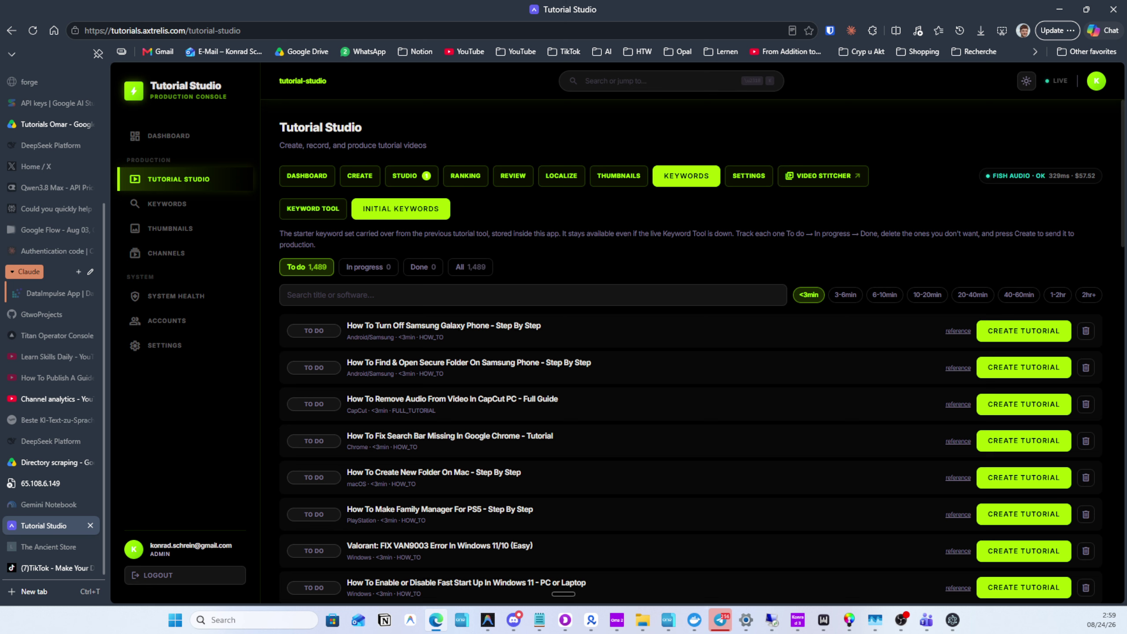
# Remove the "How To Turn Off Samsung Galaxy Phone" and "How To Find & Open Secure Folder On Samsung Phone" entries from the initial keywords
pyautogui.moveTo(347, 325); pyautogui.dragTo(491, 326)
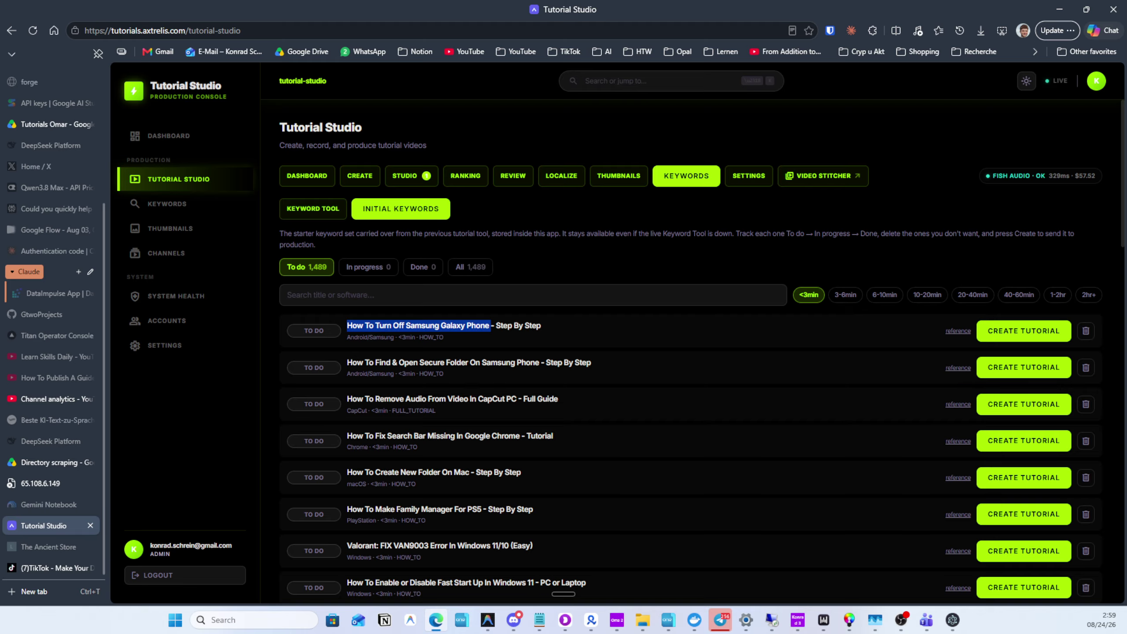
pyautogui.press('Delete')
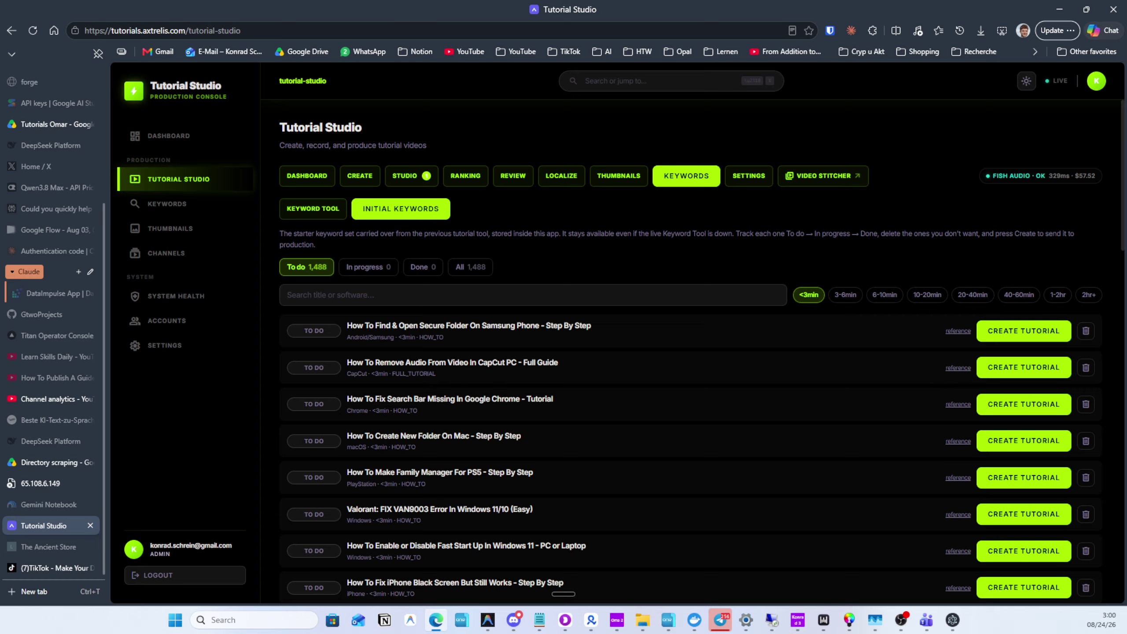
pyautogui.moveTo(347, 325); pyautogui.dragTo(468, 325)
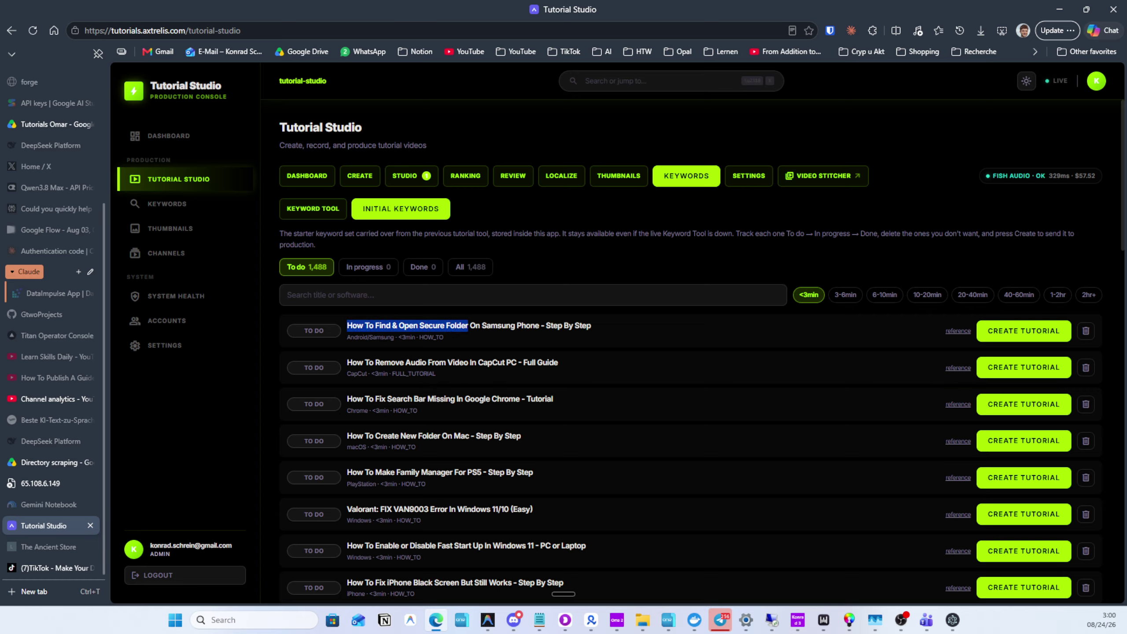
pyautogui.press('Delete')
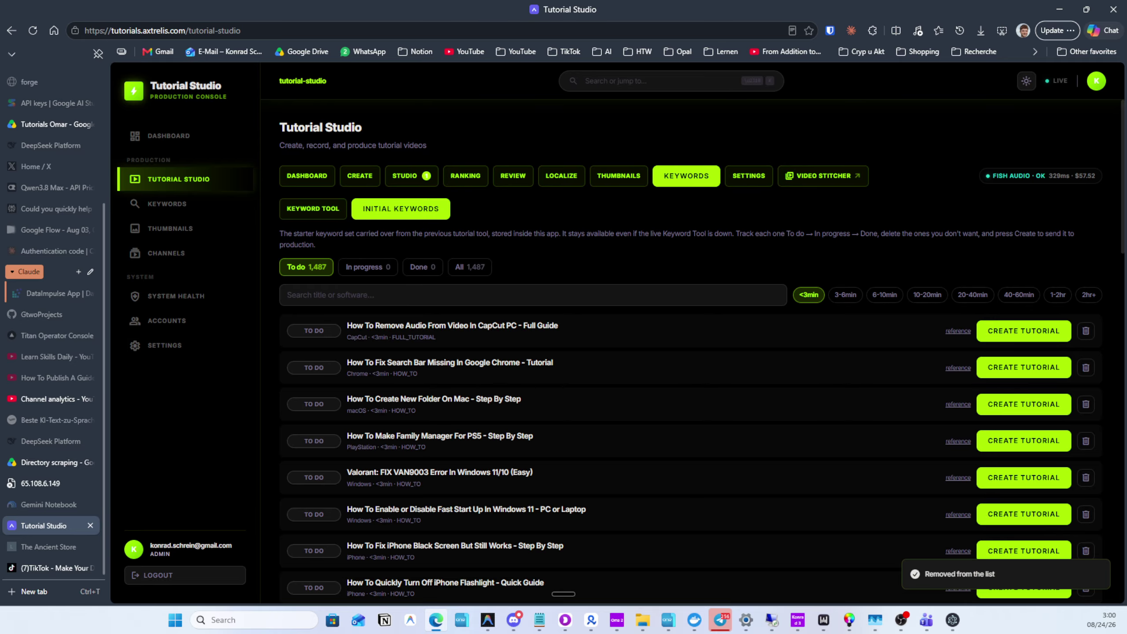
# Filter the initial keywords by the search term "word"
pyautogui.click(533, 295)
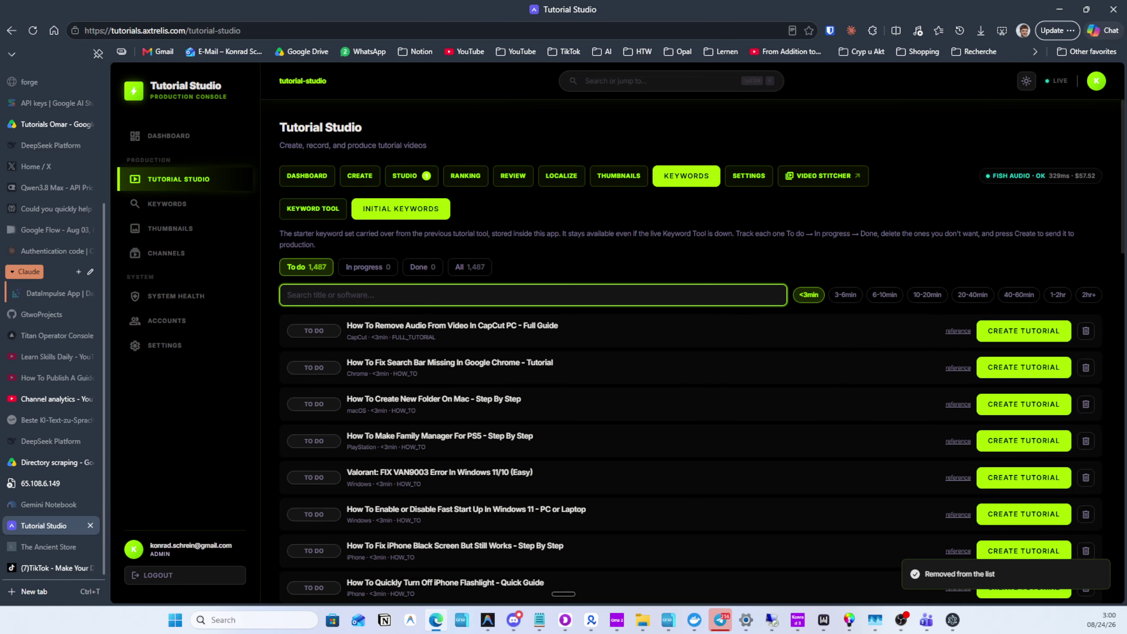
pyautogui.write('exel')
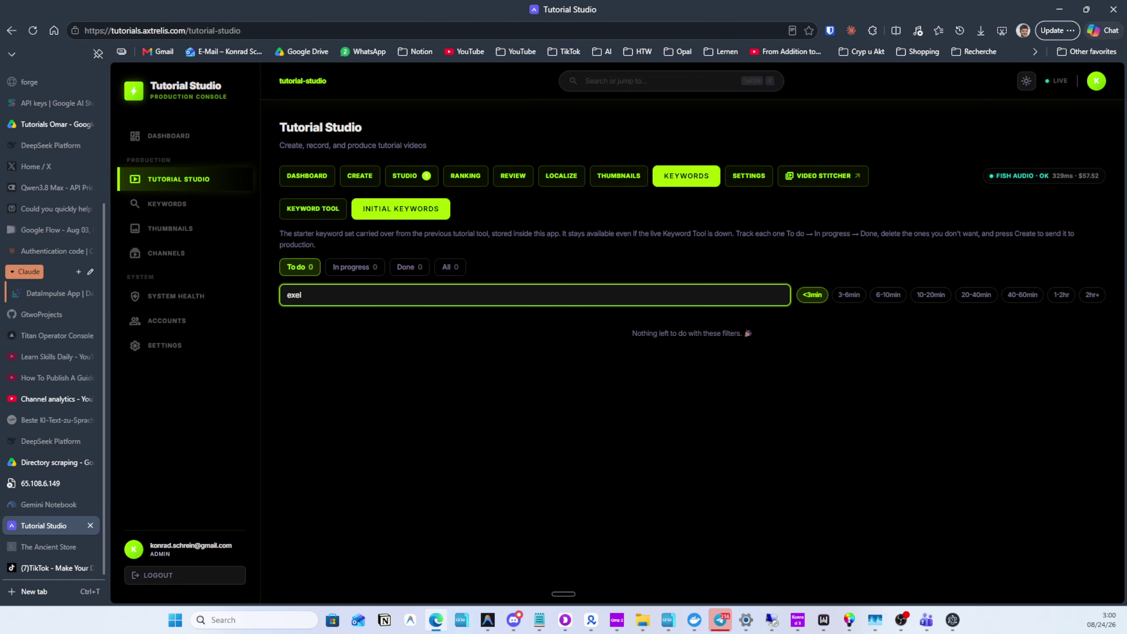
pyautogui.press('BackSpace')
pyautogui.press('BackSpace')
pyautogui.write('e')
pyautogui.press('BackSpace')
pyautogui.press('BackSpace')
pyautogui.press('BackSpace')
pyautogui.write('word')
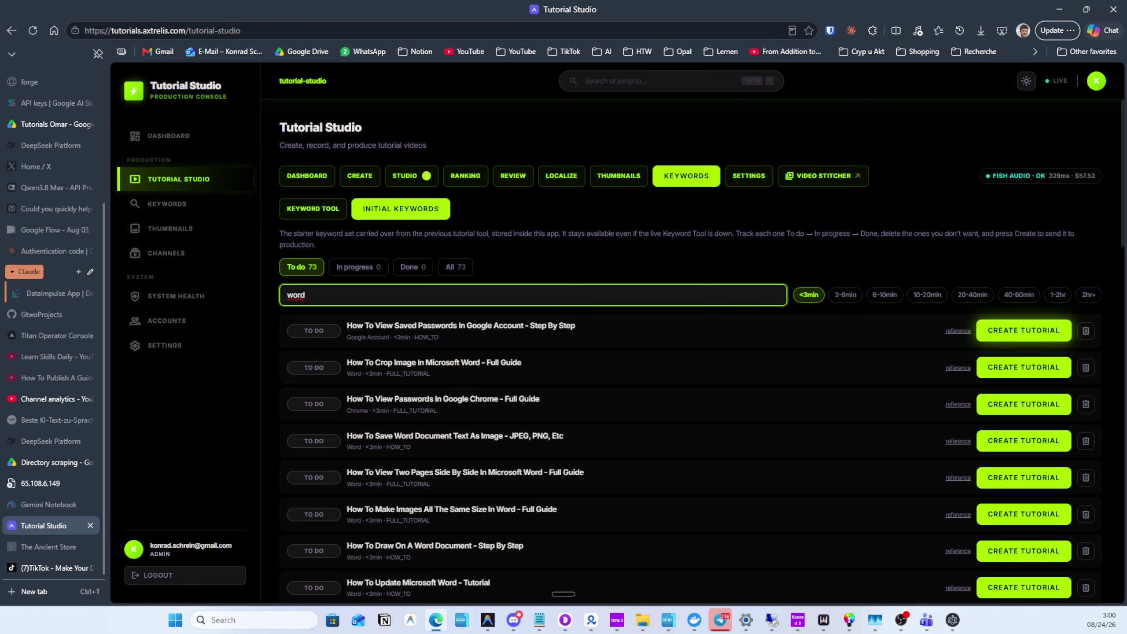
# Create a tutorial from the keyword "How To View Saved Passwords In Google Account - Step By Step" and check its prefilled title
pyautogui.click(1024, 330)
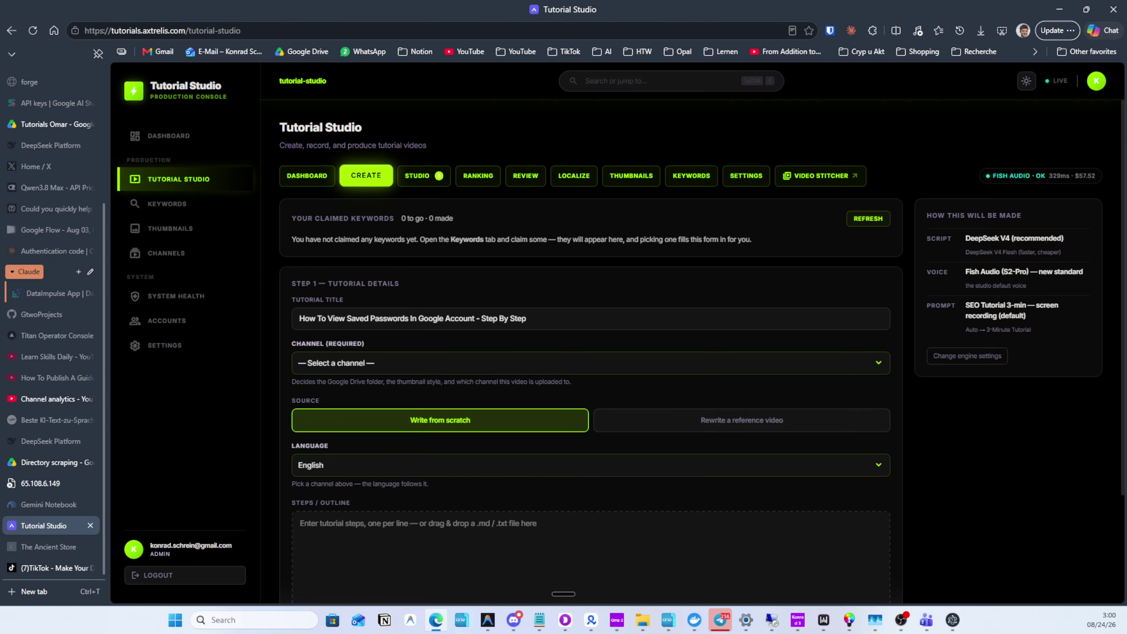
pyautogui.scroll(-3, 590, 347)
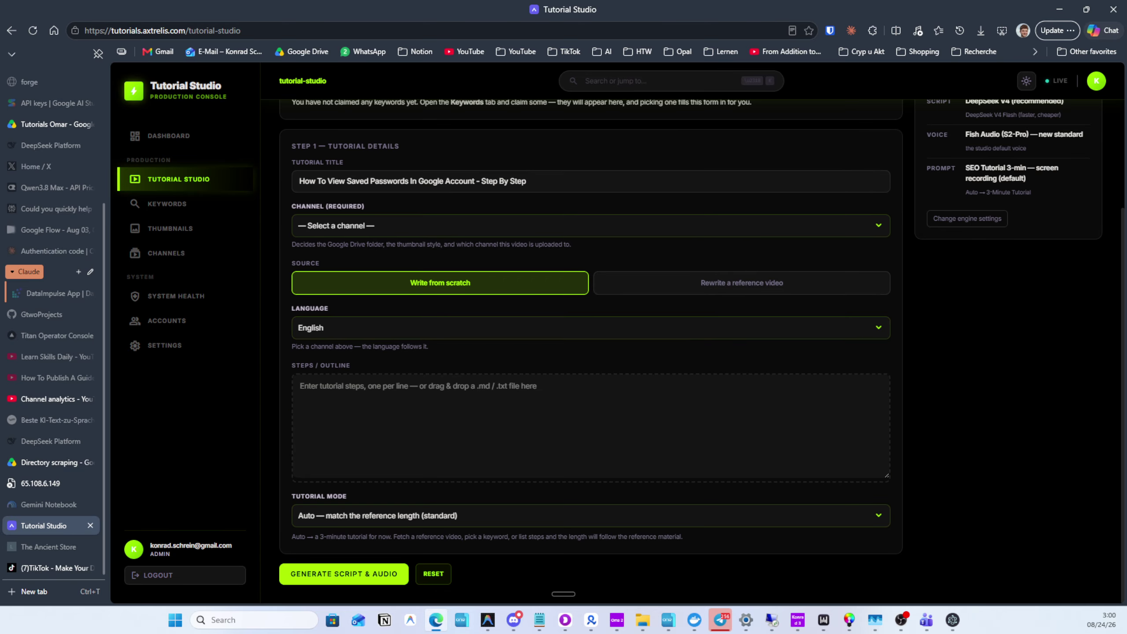
pyautogui.scroll(1, 590, 351)
pyautogui.tripleClick(412, 240)
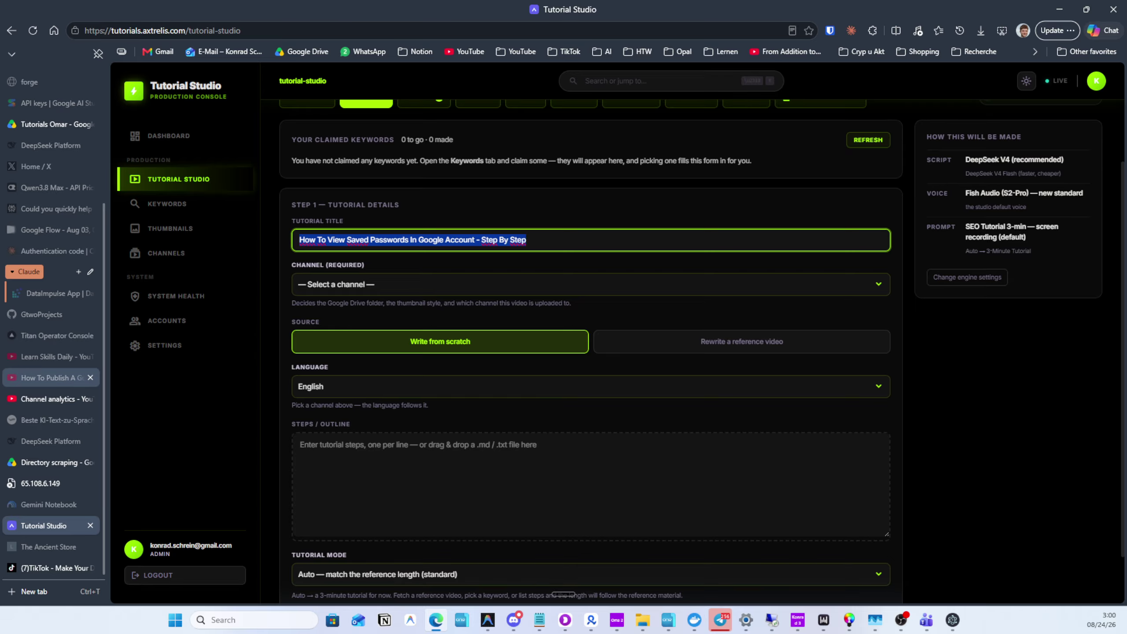
# Switch to the YouTube video "How To Publish A Guide Article Using Zendesk (Full Guide)" and copy its URL
pyautogui.click(49, 378)
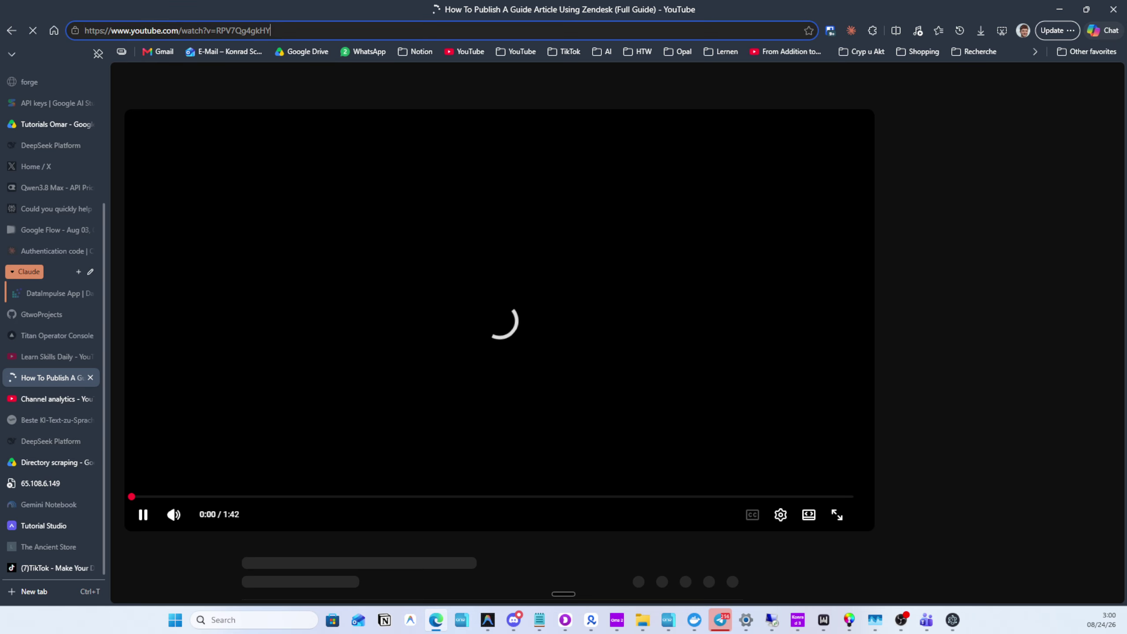
pyautogui.click(301, 31)
pyautogui.hotkey('ctrl', 'c')
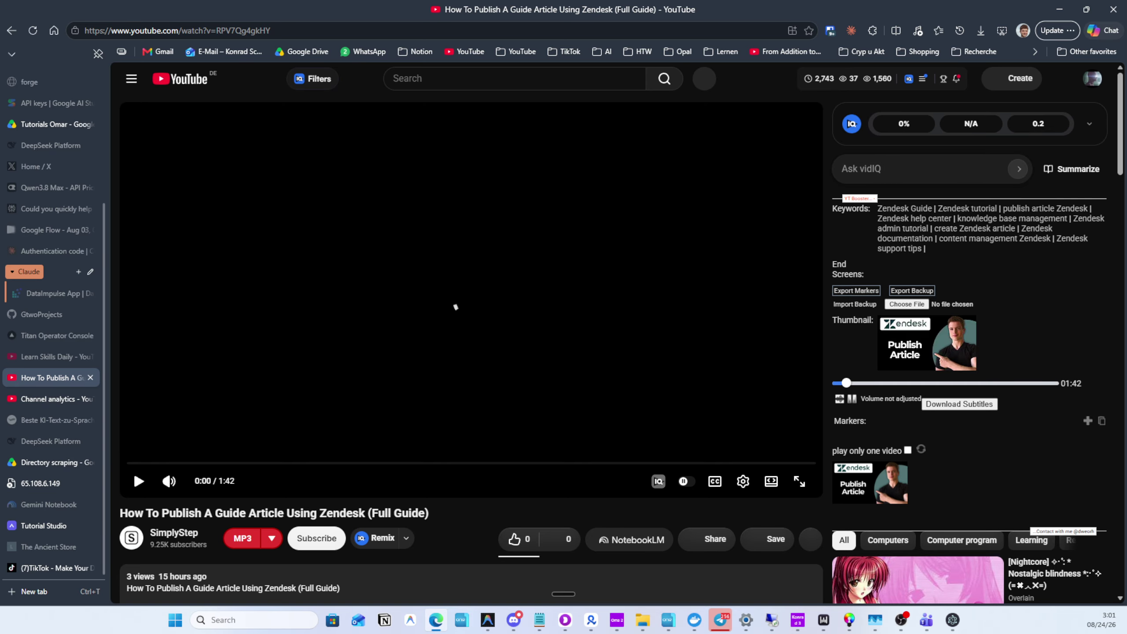
# Back in Tutorial Studio, set the source to Rewrite a reference video, paste the copied YouTube URL and fetch its transcript
pyautogui.click(44, 525)
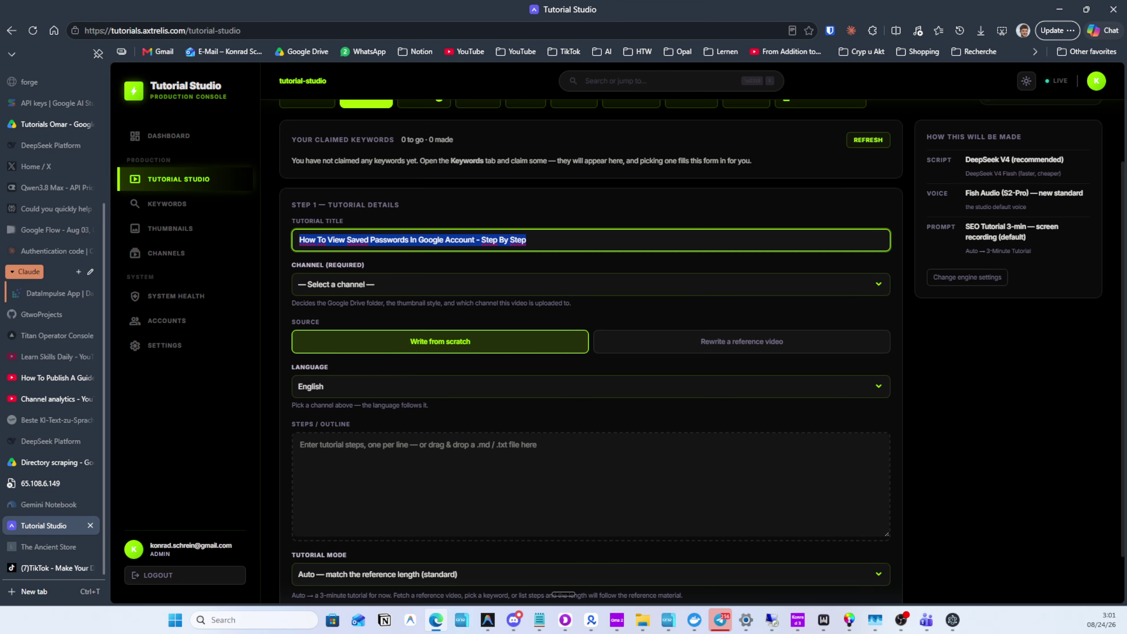
pyautogui.click(742, 341)
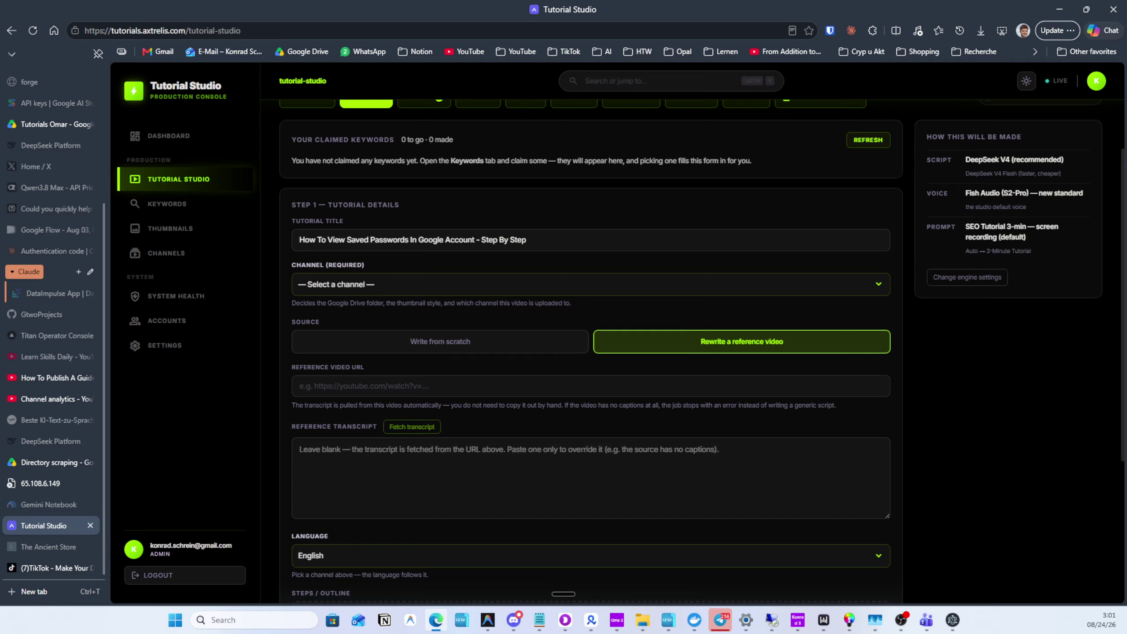
pyautogui.click(300, 386)
pyautogui.hotkey('ctrl', 'v')
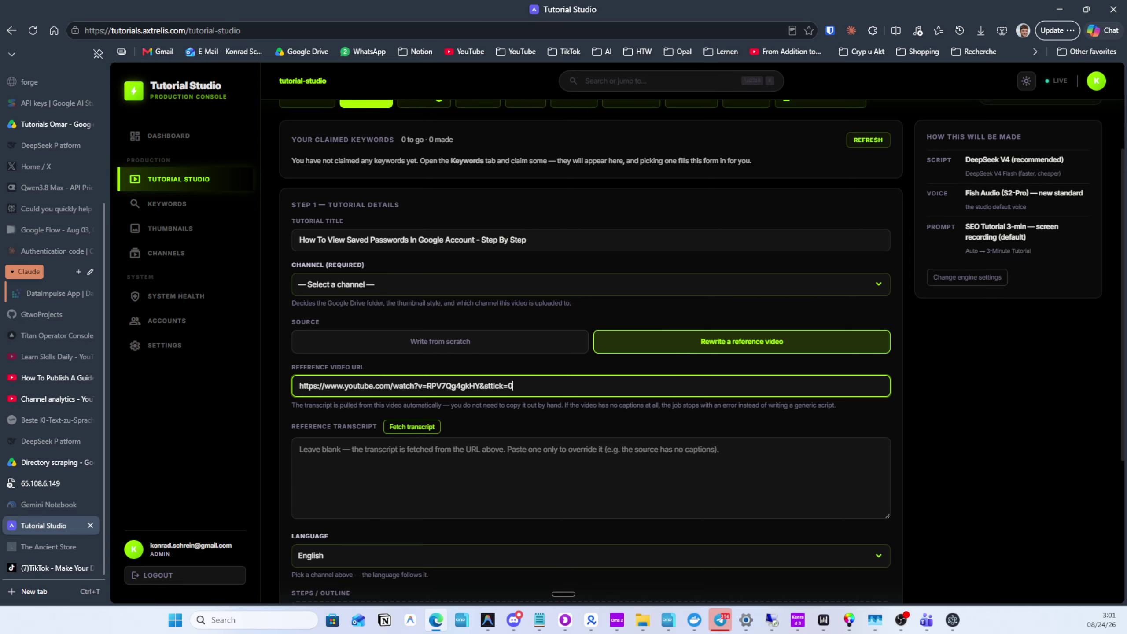
pyautogui.click(412, 426)
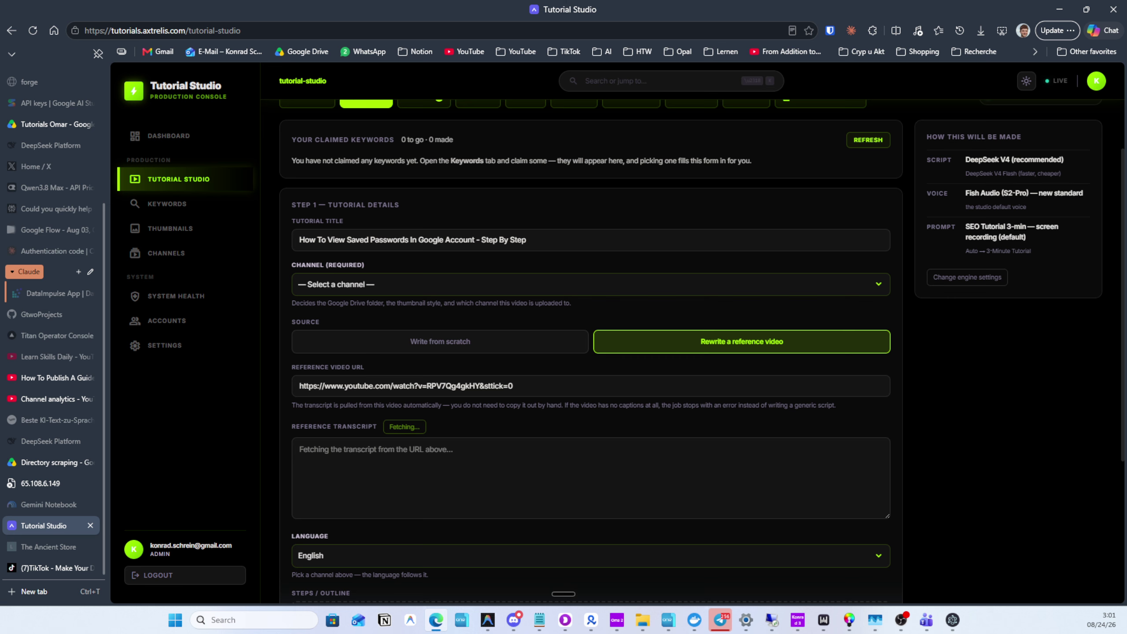